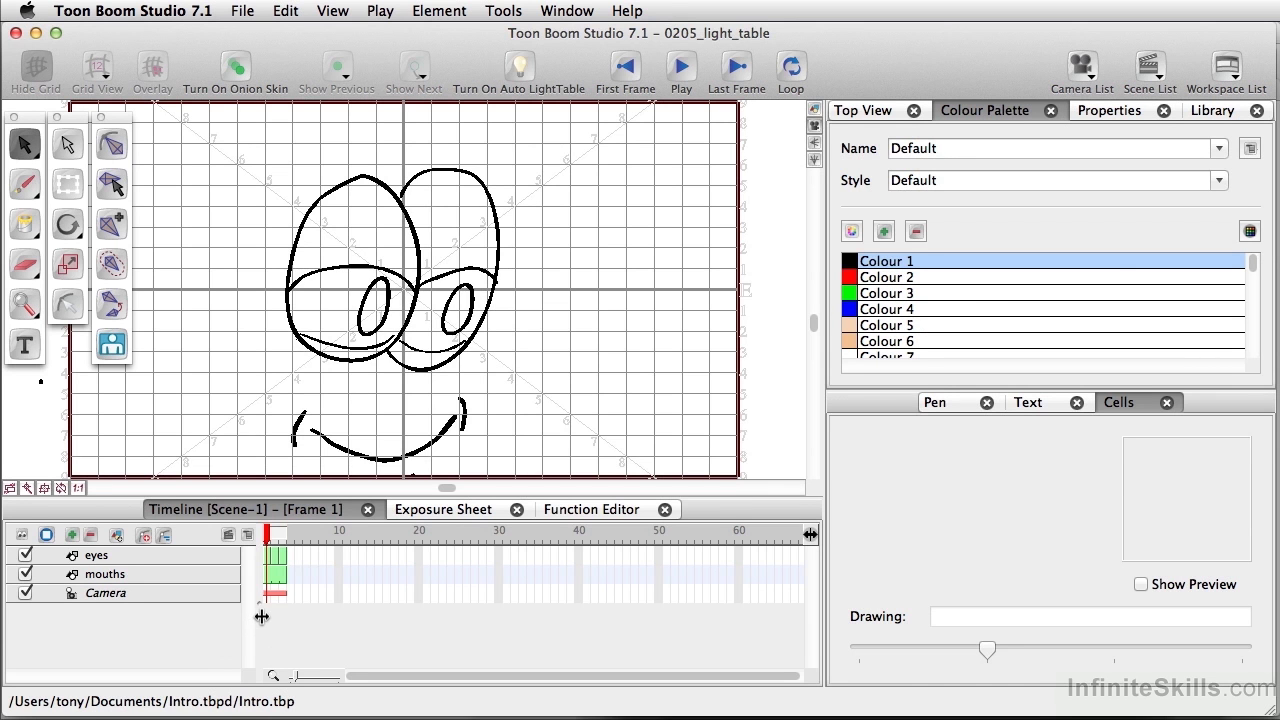
Flip back and forth between eye frames 1, 2 and 3 to compare them, ending on frame 2.
key(period)
key(period)
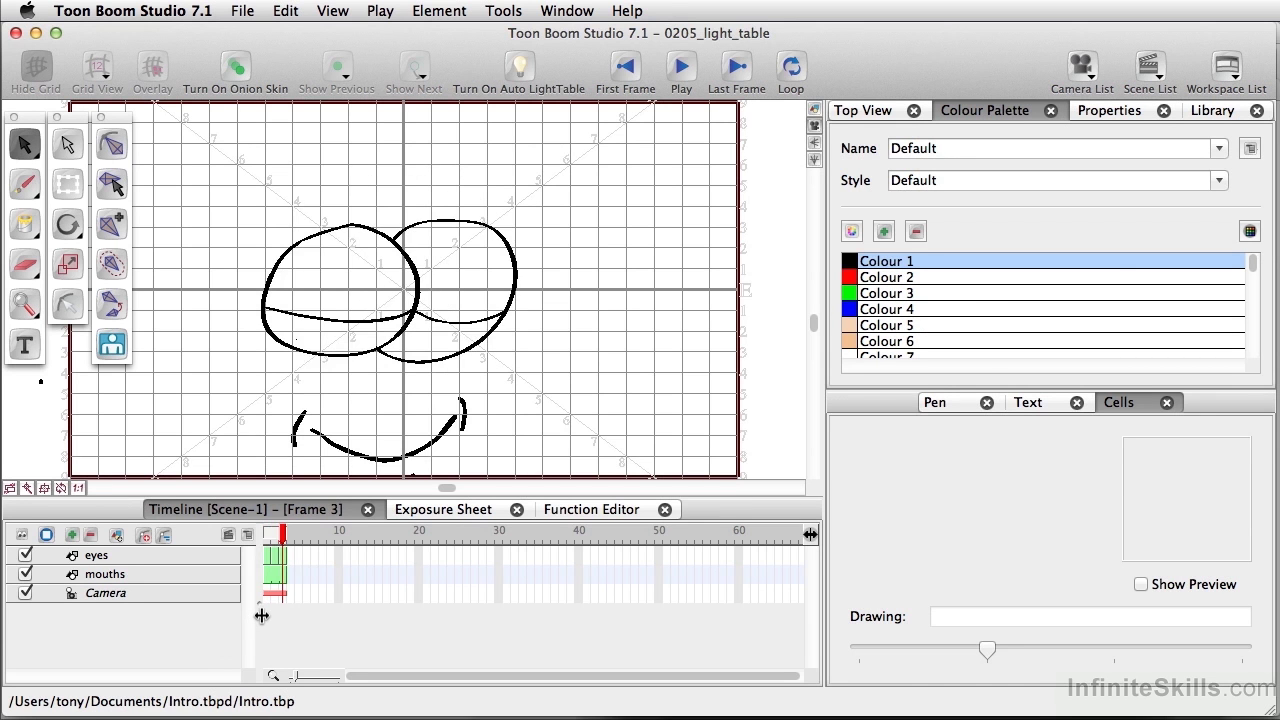
key(comma)
key(comma)
click(276, 558)
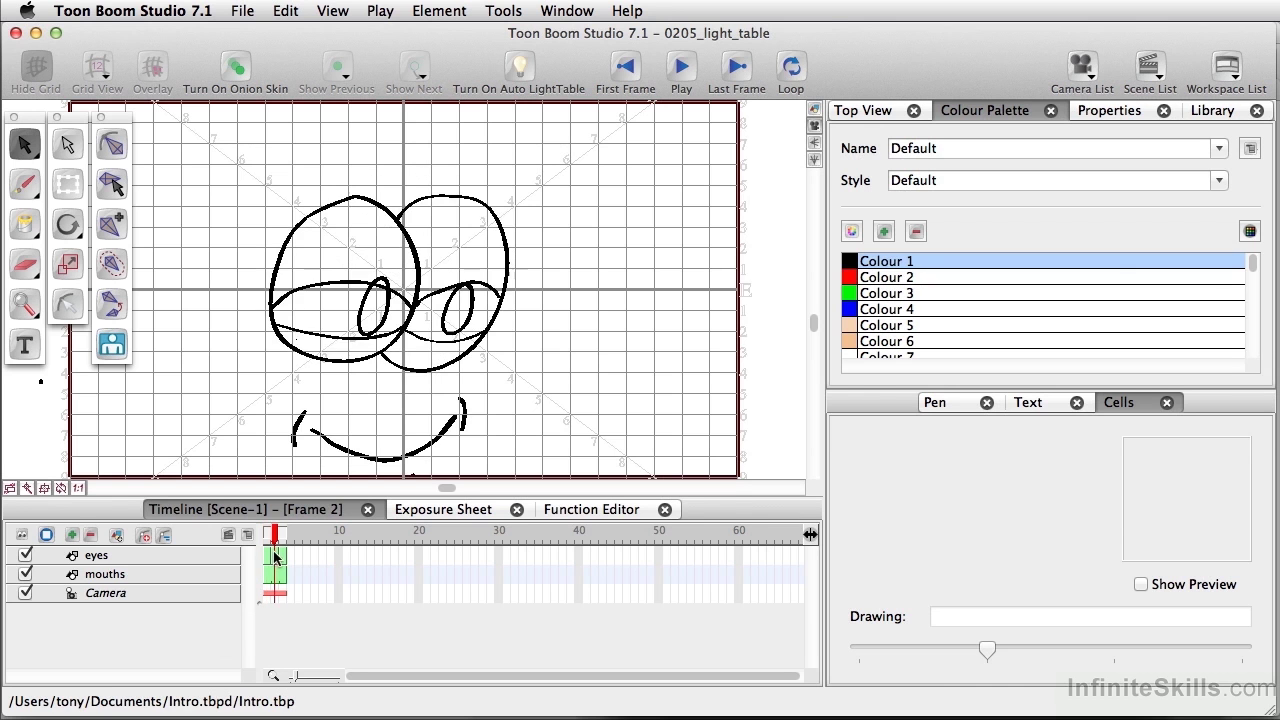
key(comma)
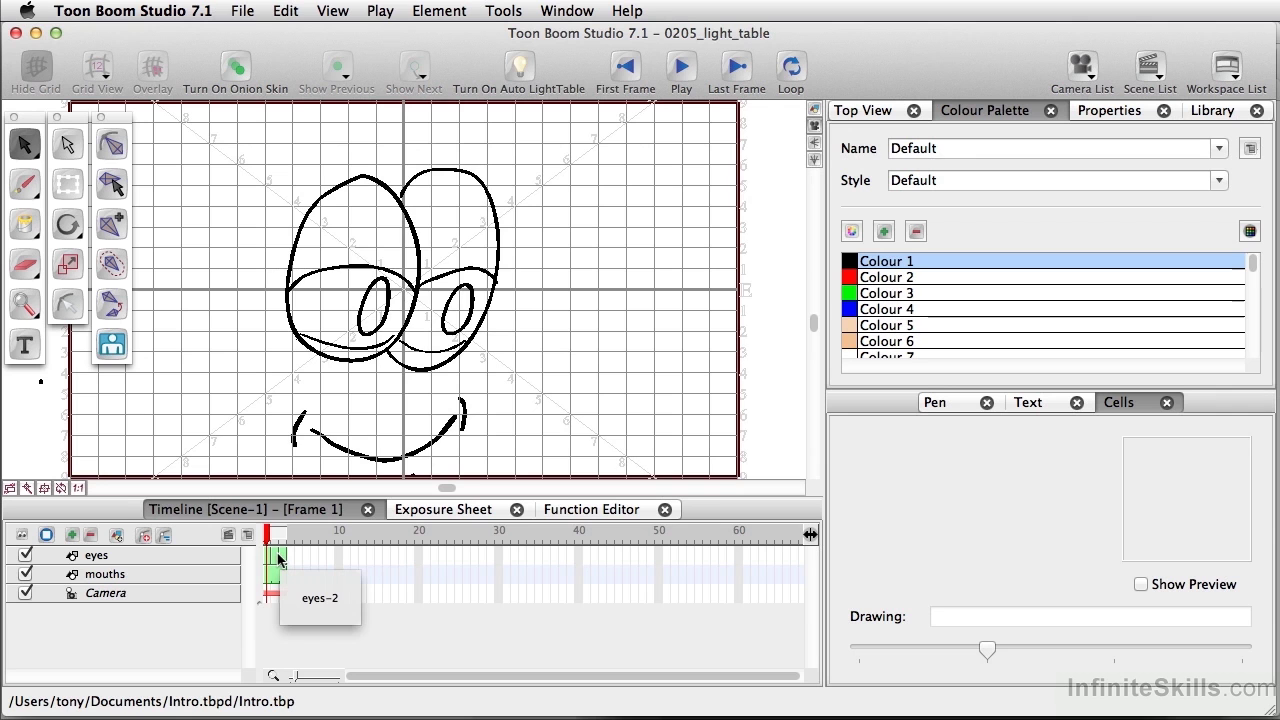
click(278, 558)
key(comma)
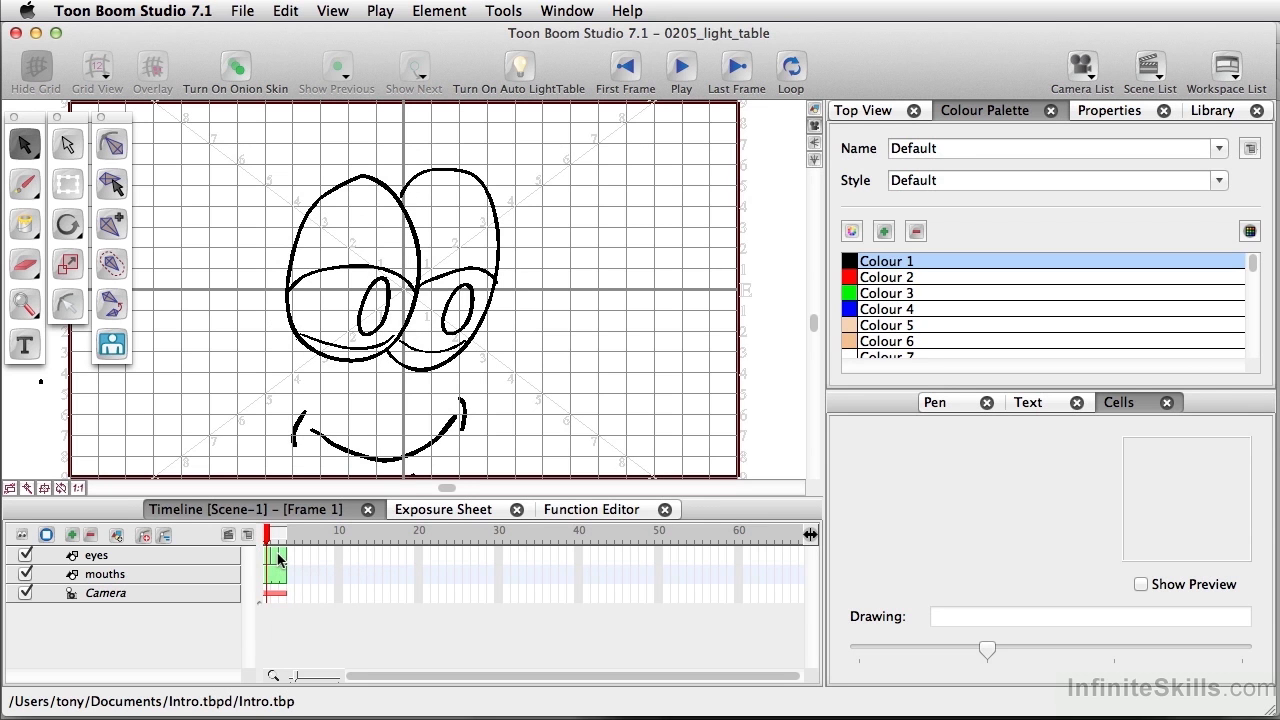
key(period)
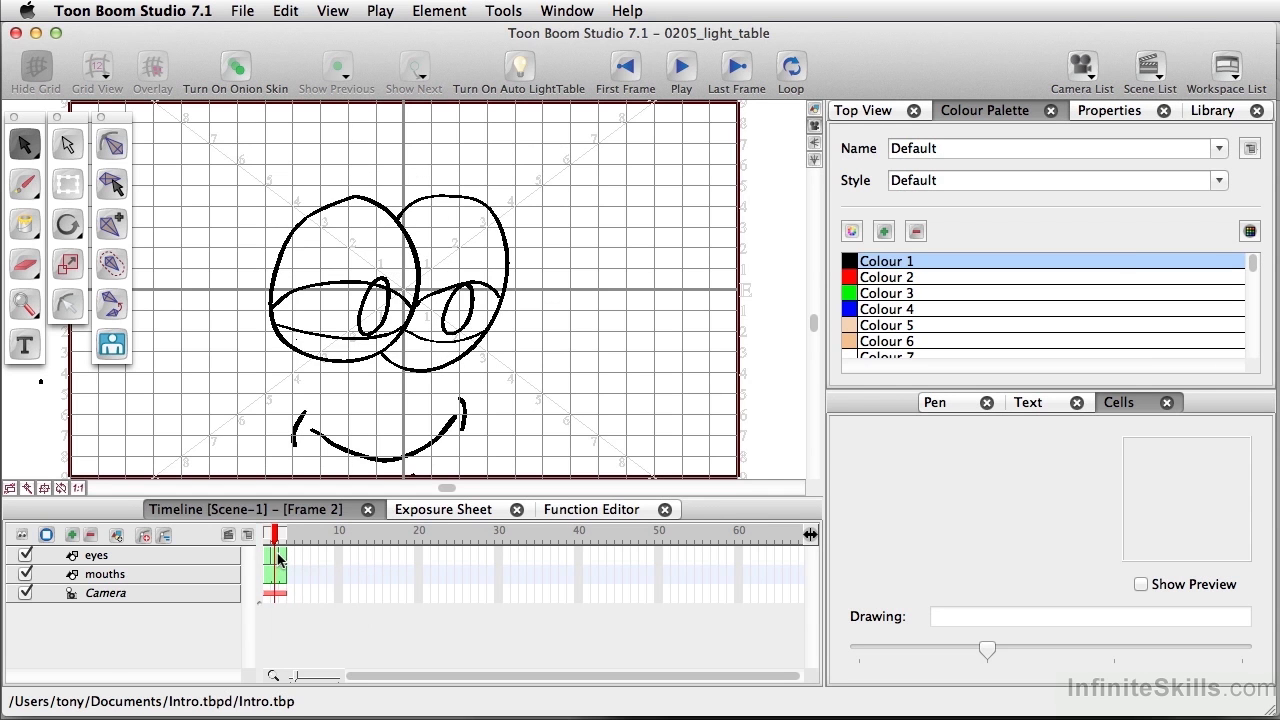
key(comma)
key(period)
Enable onion skinning set to show the previous drawing and the next drawing.
click(238, 66)
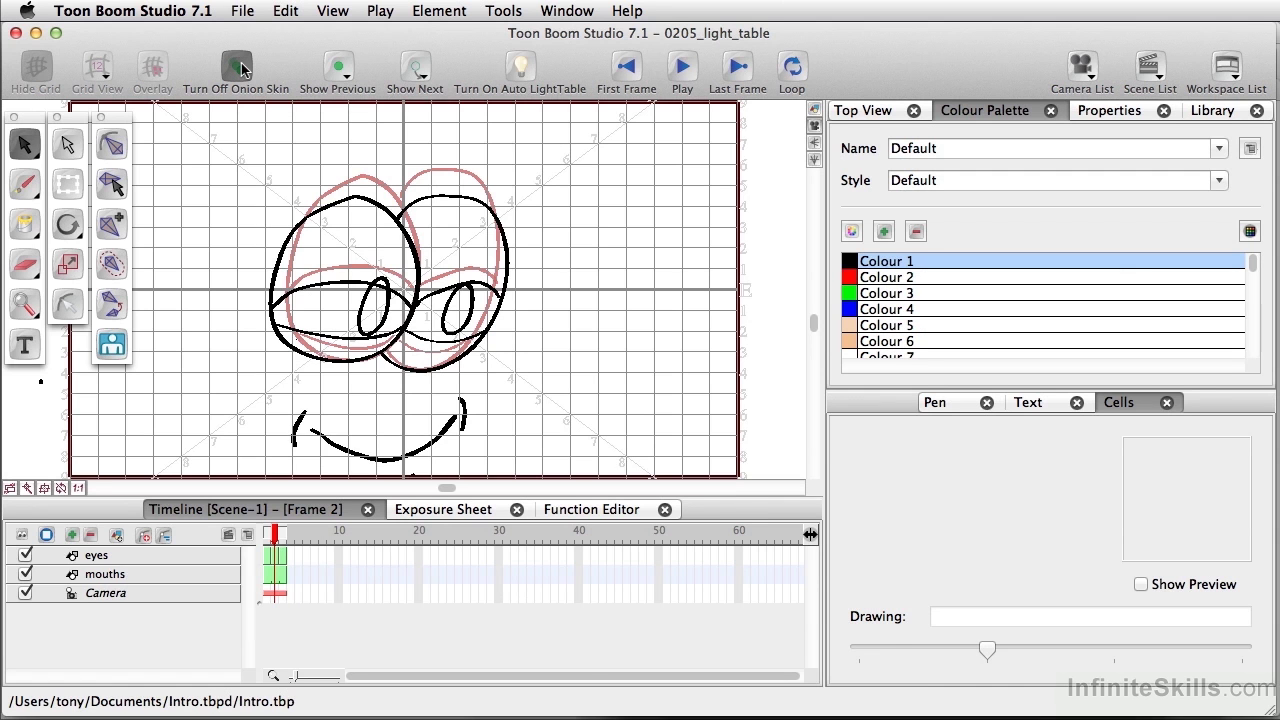
click(341, 66)
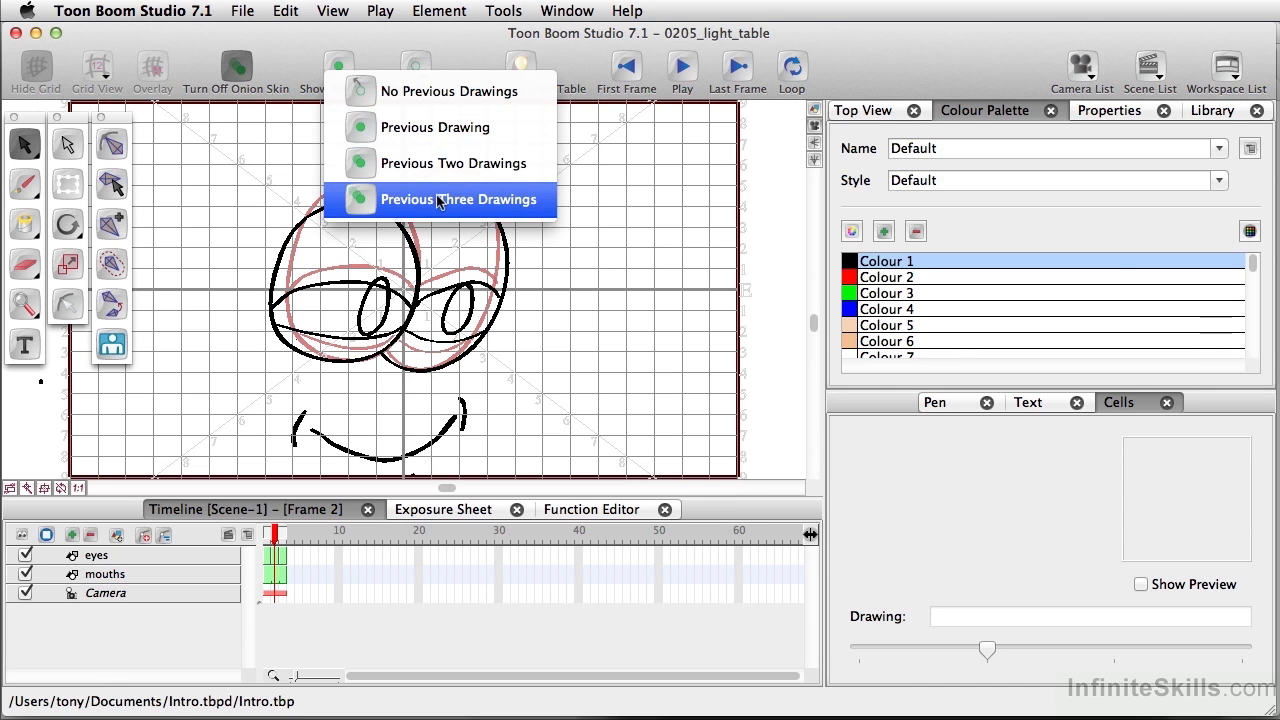
click(386, 128)
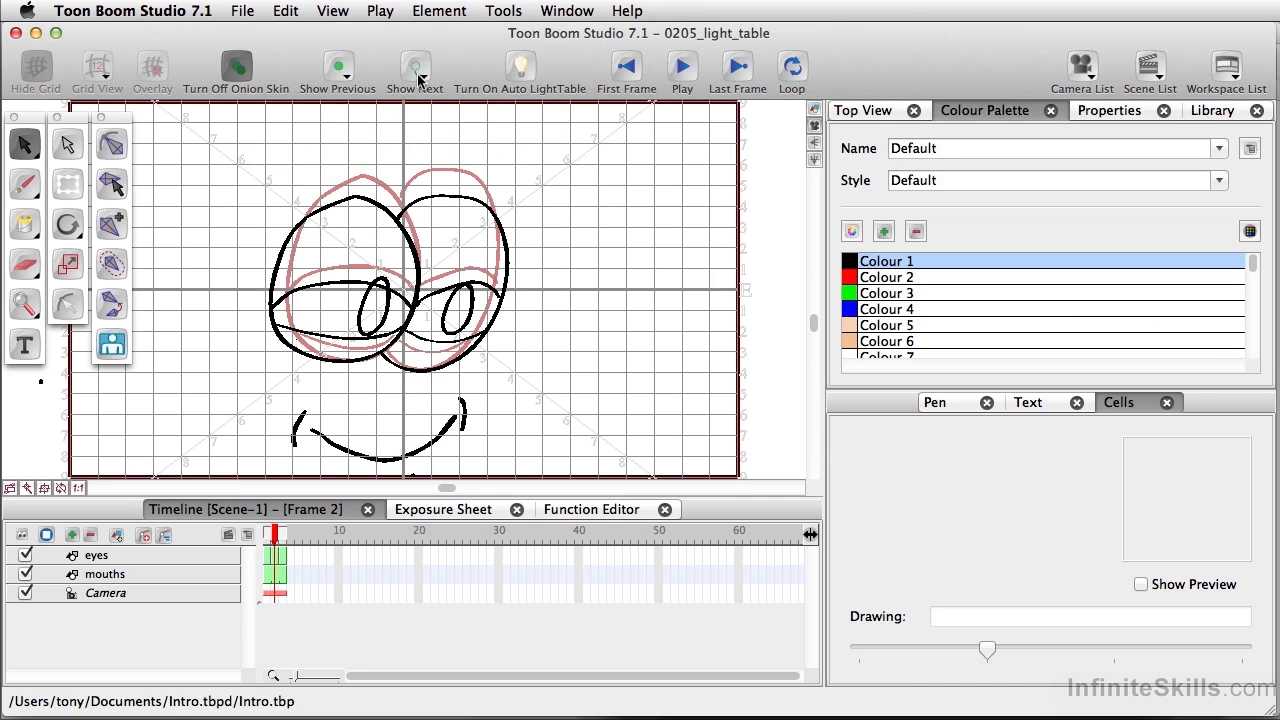
click(428, 82)
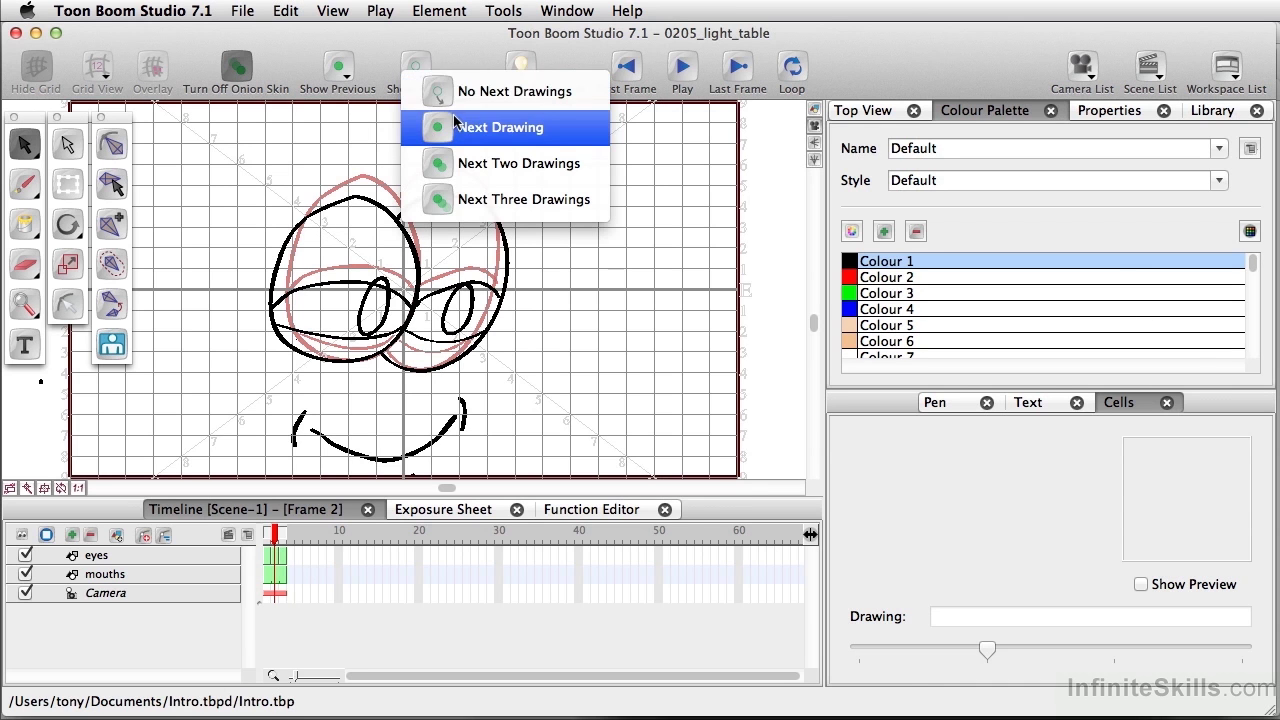
click(437, 91)
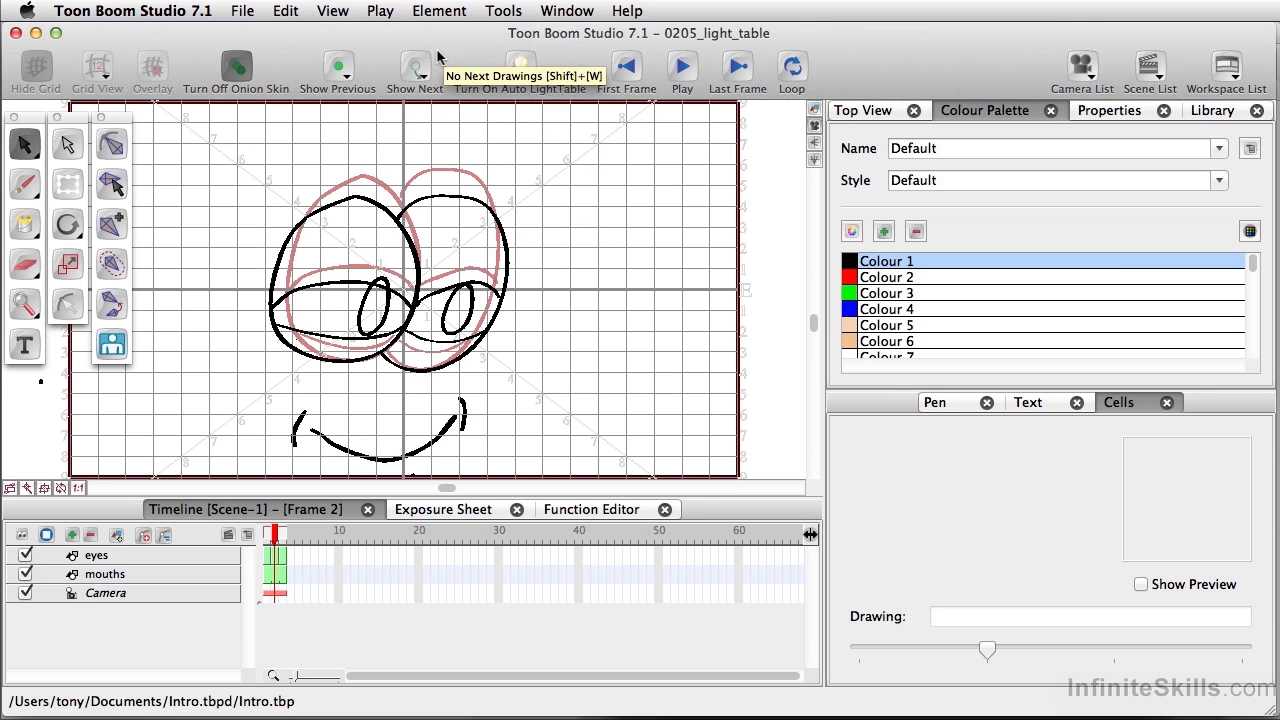
click(430, 81)
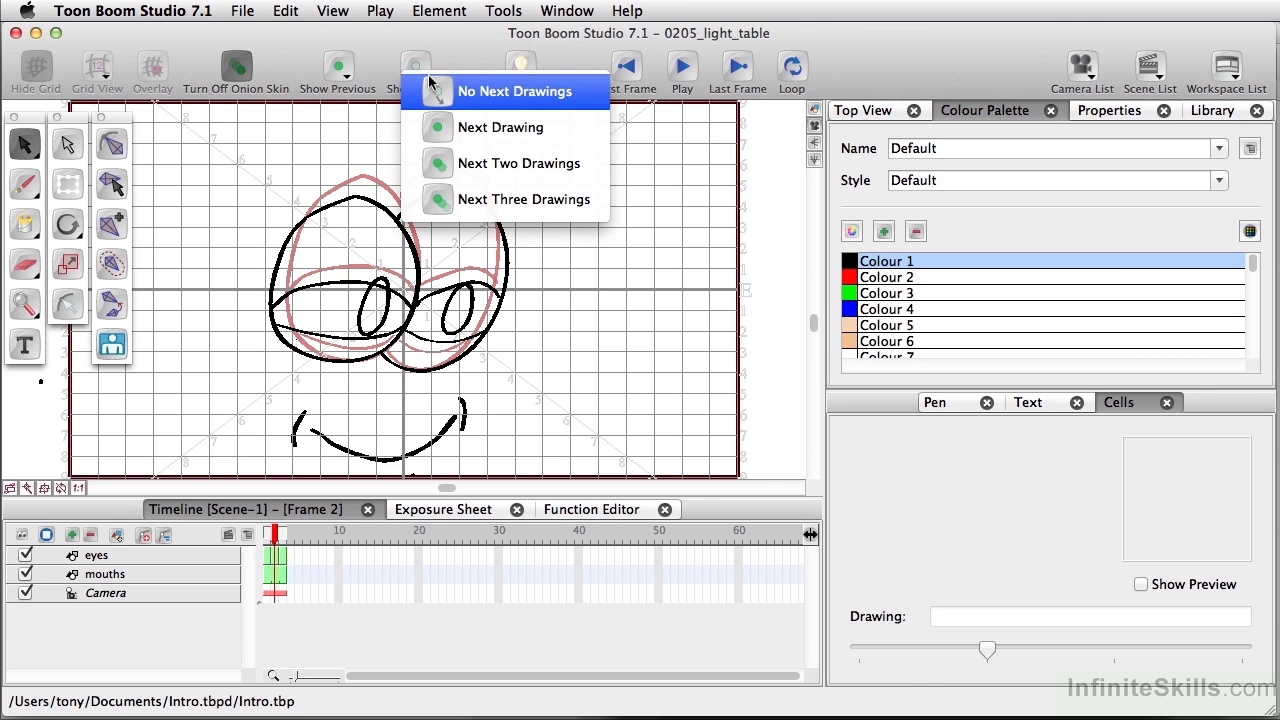
click(457, 126)
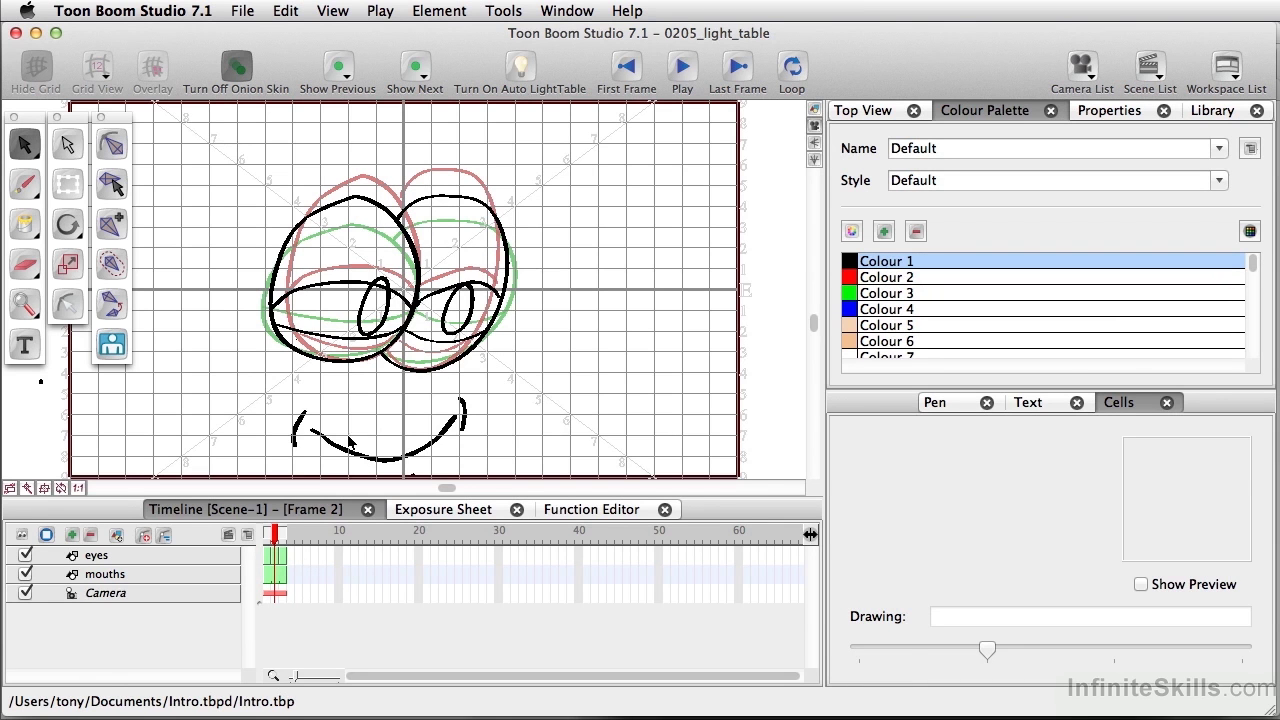
Drag the left and right pupils on frame 2 lower, deselect, and scrub frames 1–2 to check alignment.
click(389, 316)
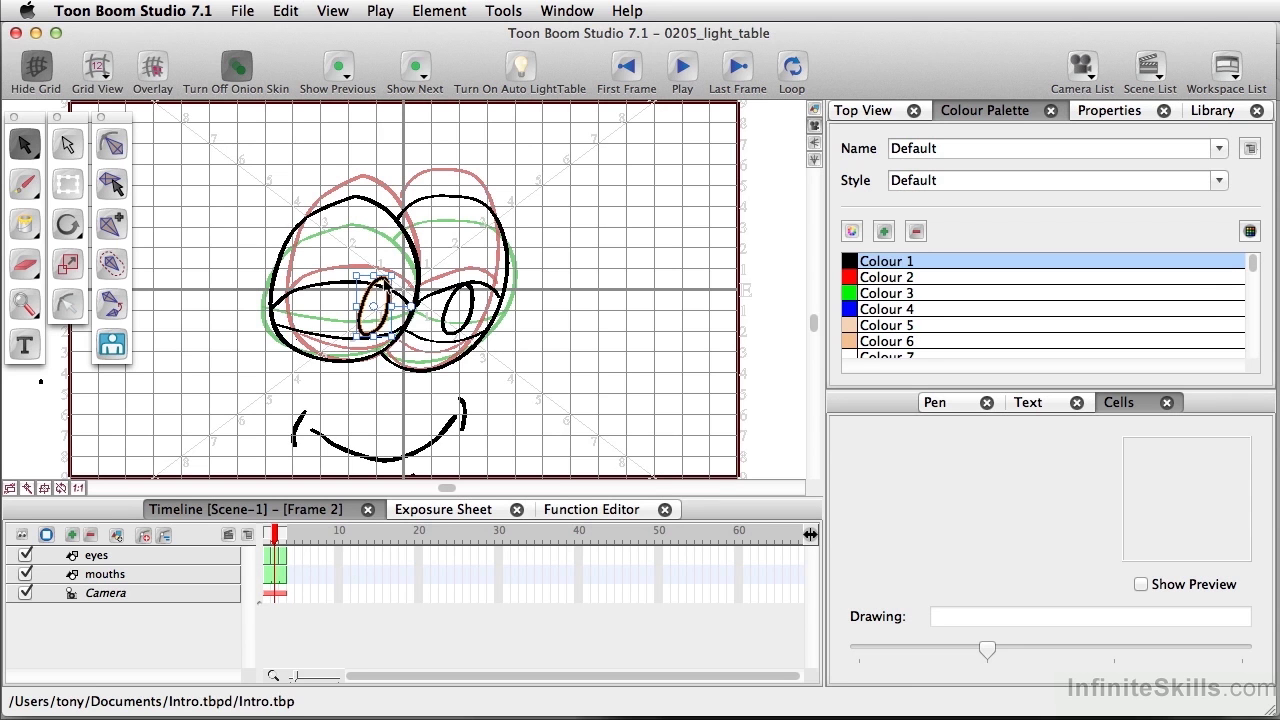
drag(375, 276, 371, 288)
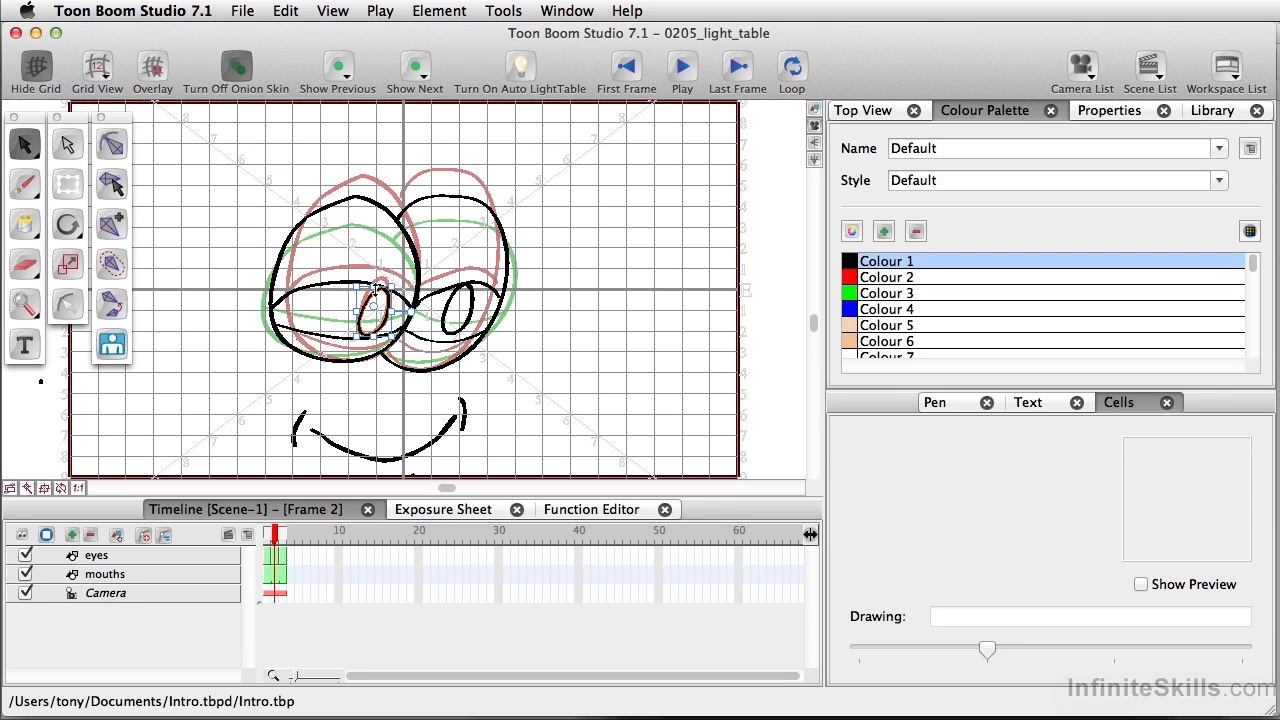
drag(466, 300, 466, 332)
drag(385, 328, 381, 327)
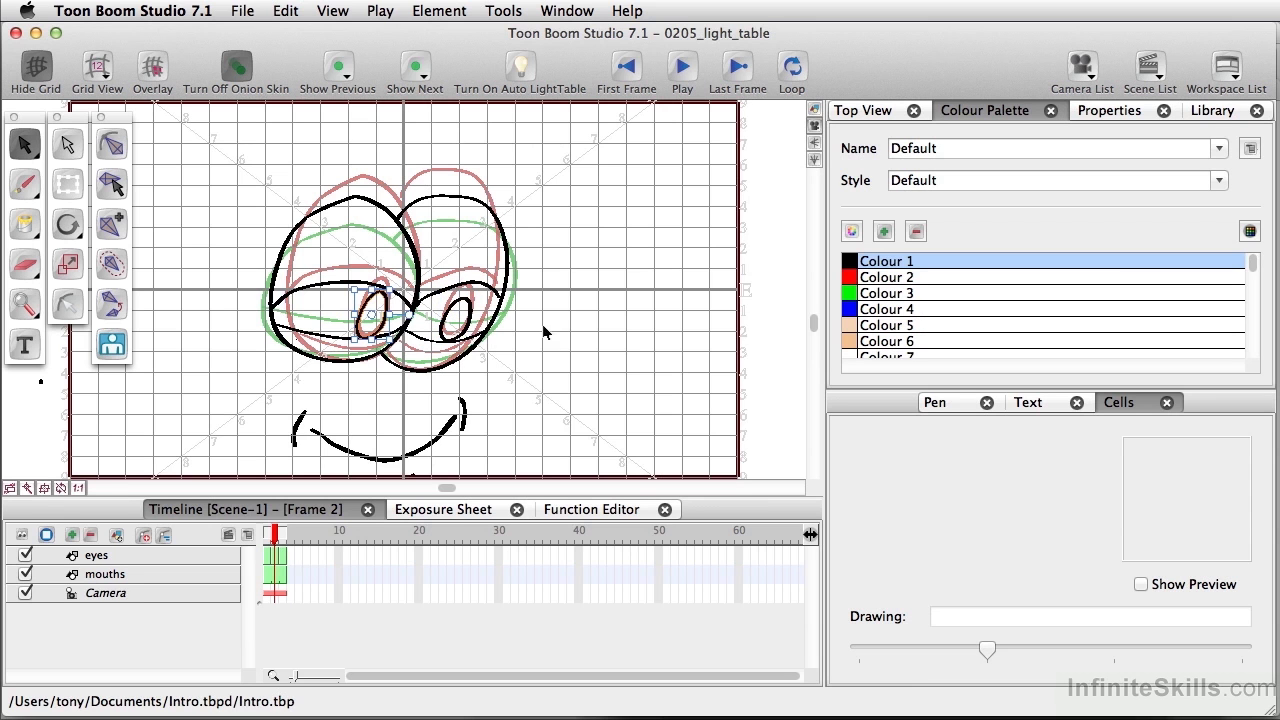
click(215, 390)
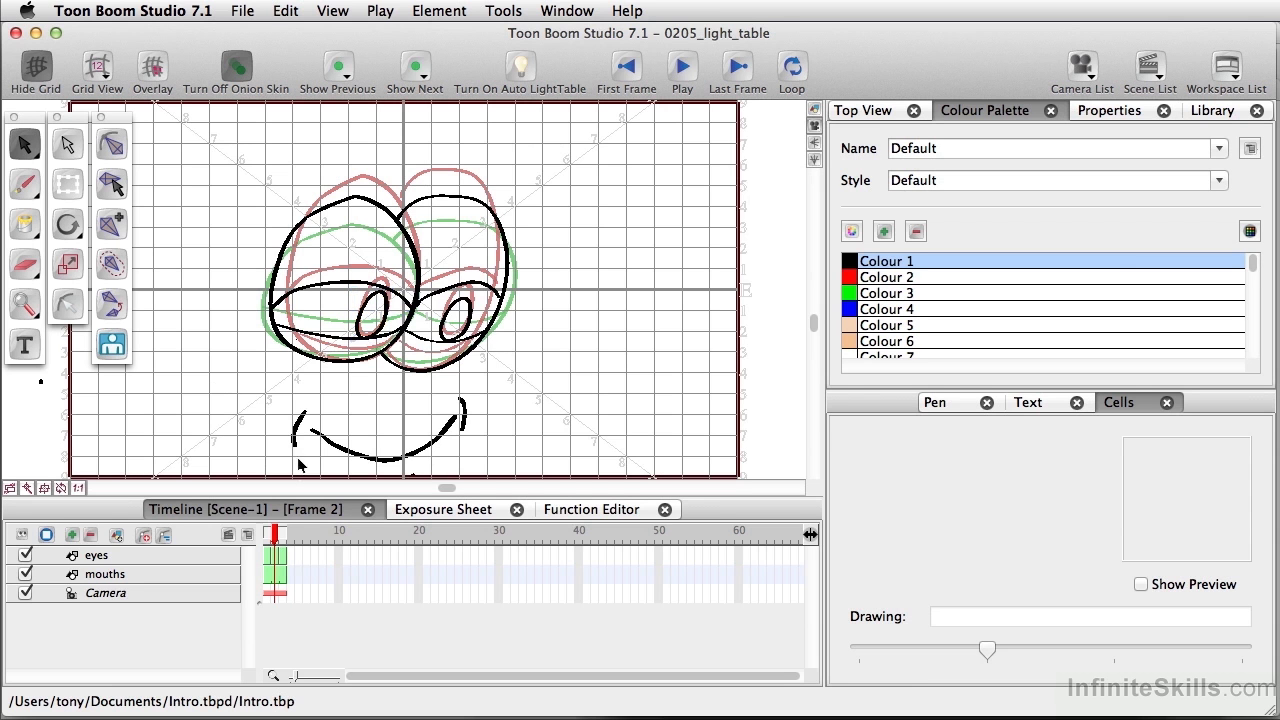
drag(270, 538, 278, 538)
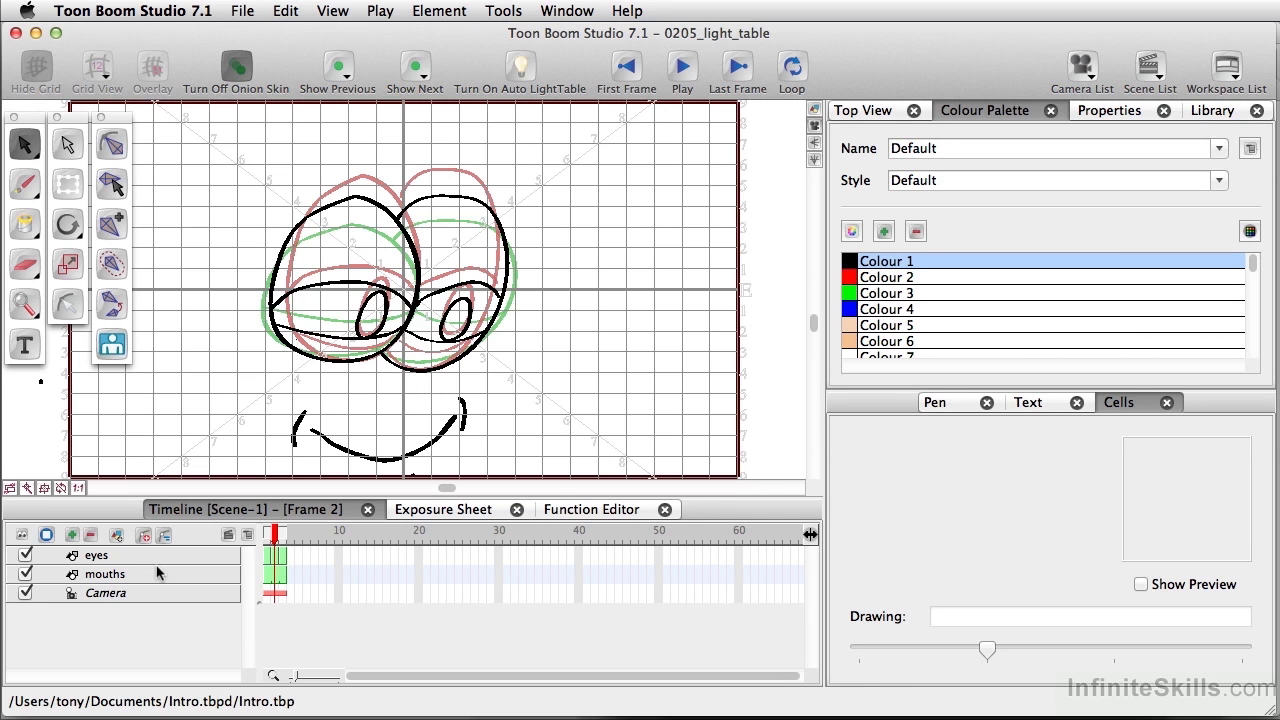
In Drawing View, select the mouths layer and show its smiling mouth drawing alone at frame 3.
click(815, 117)
click(268, 537)
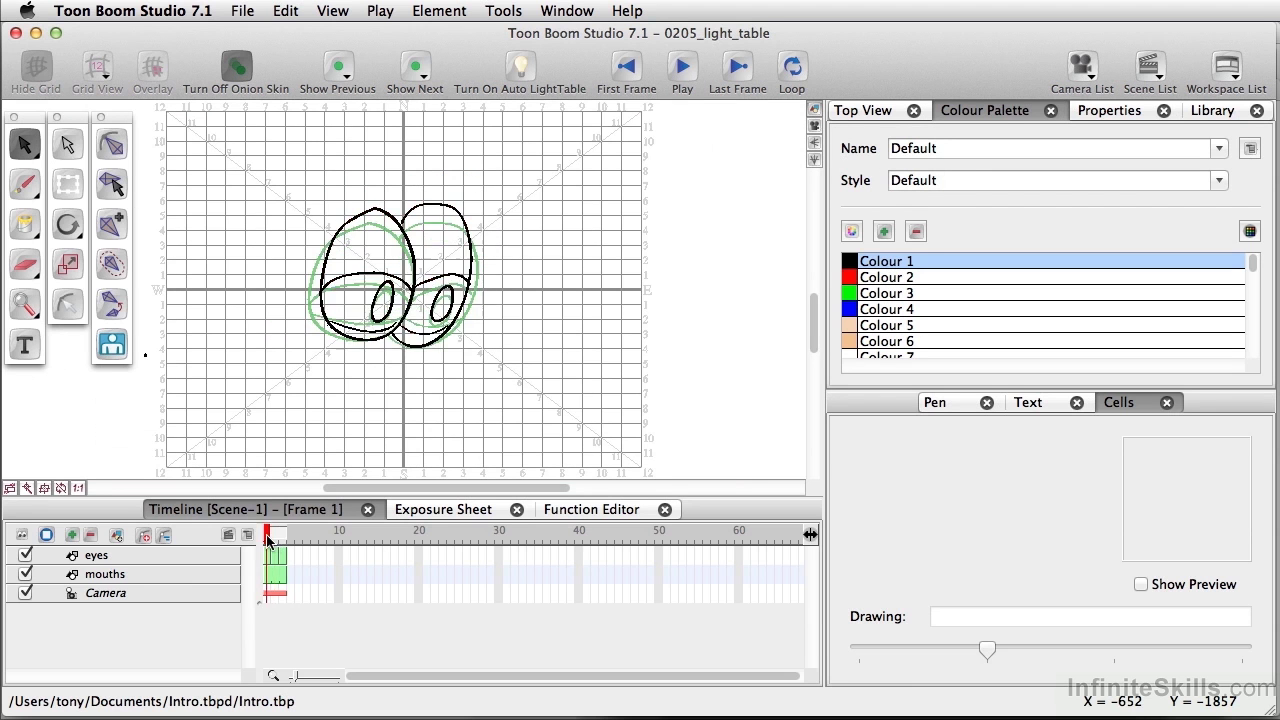
mouse_move(268, 537)
mouse_down()
mouse_move(286, 545)
mouse_move(268, 545)
mouse_up()
click(272, 574)
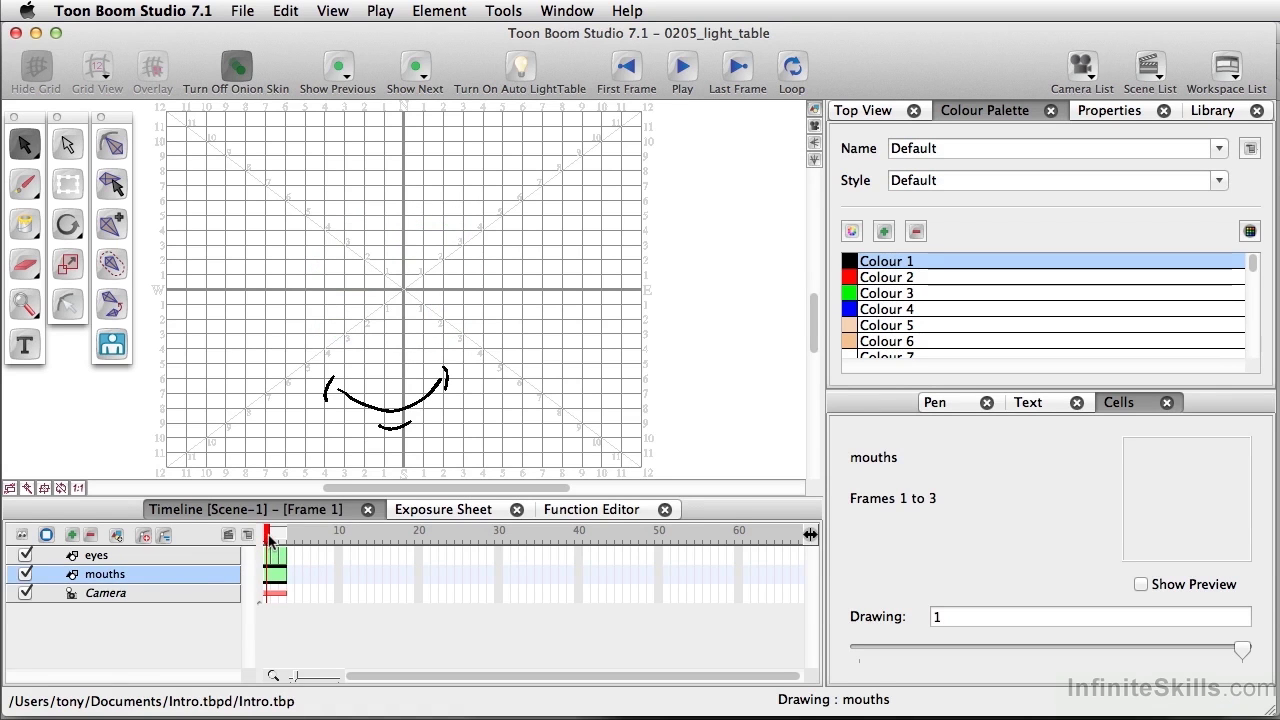
drag(270, 537, 283, 537)
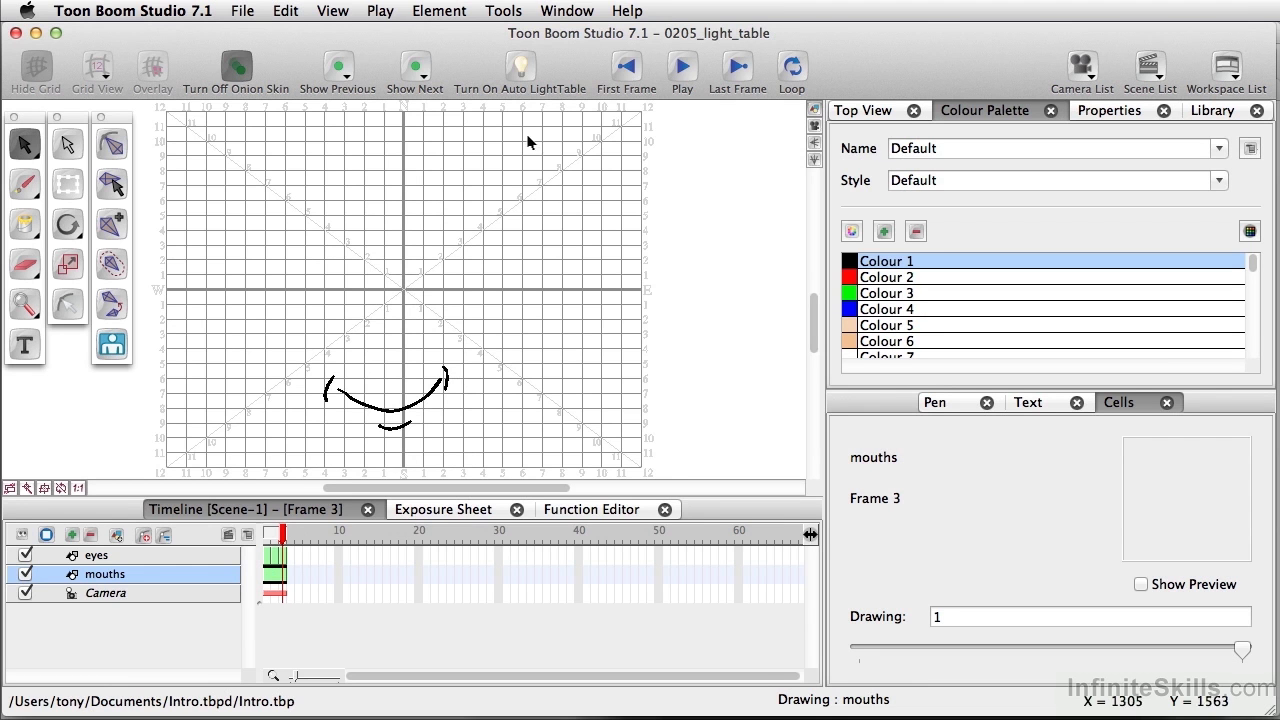
Enable the auto light table and scrub back to frame 1 to see the faint eyes.
click(519, 70)
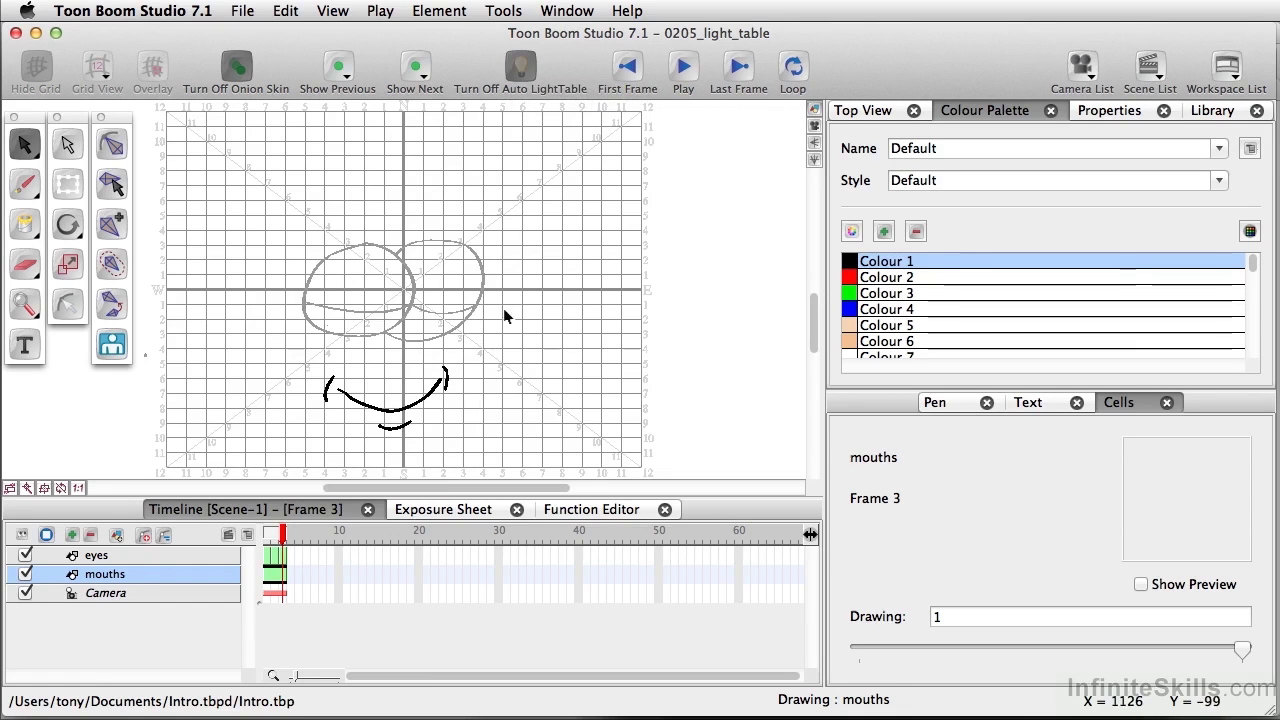
drag(284, 540, 266, 535)
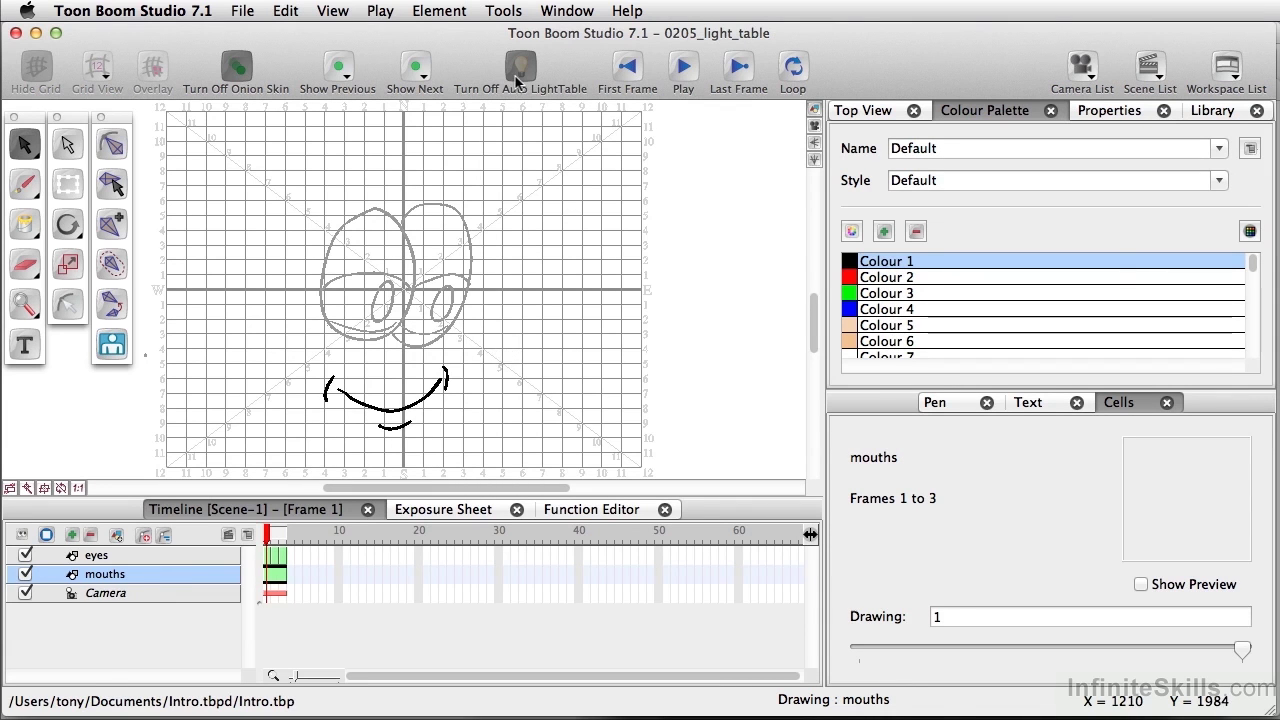
Switch back to Camera View and scrub between frames 1 and 2 to check the face.
click(813, 130)
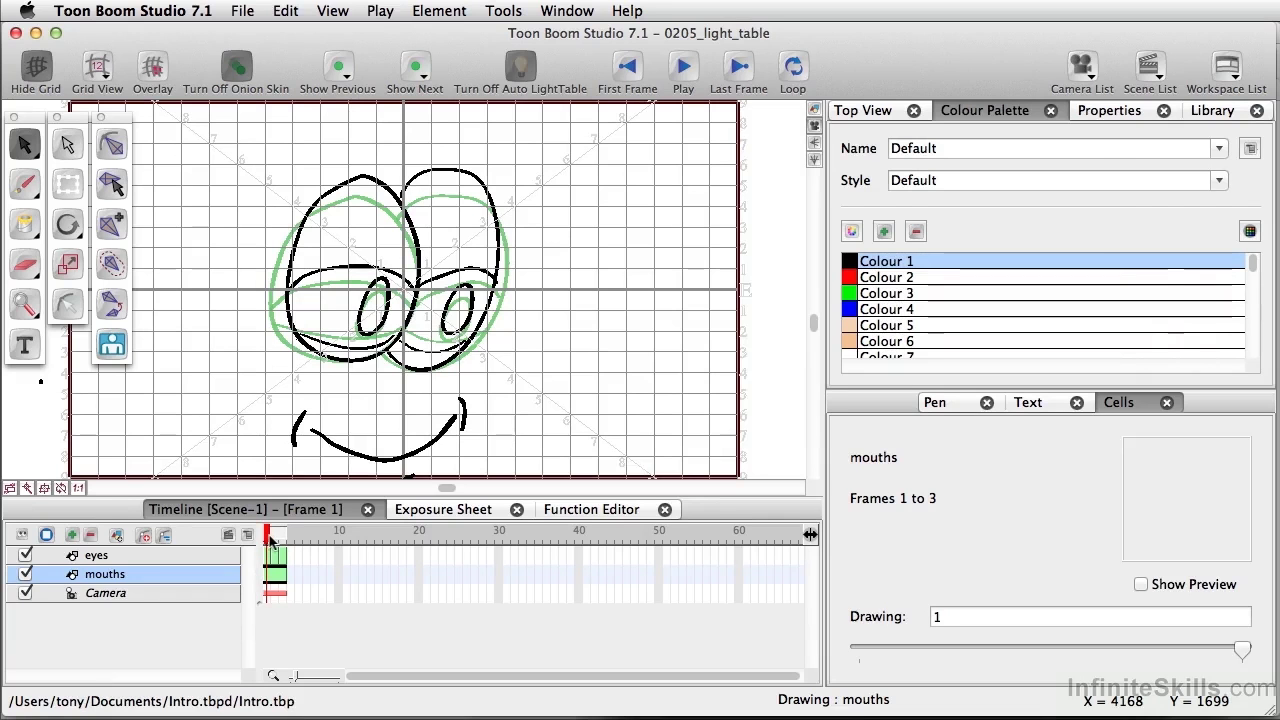
drag(270, 540, 267, 541)
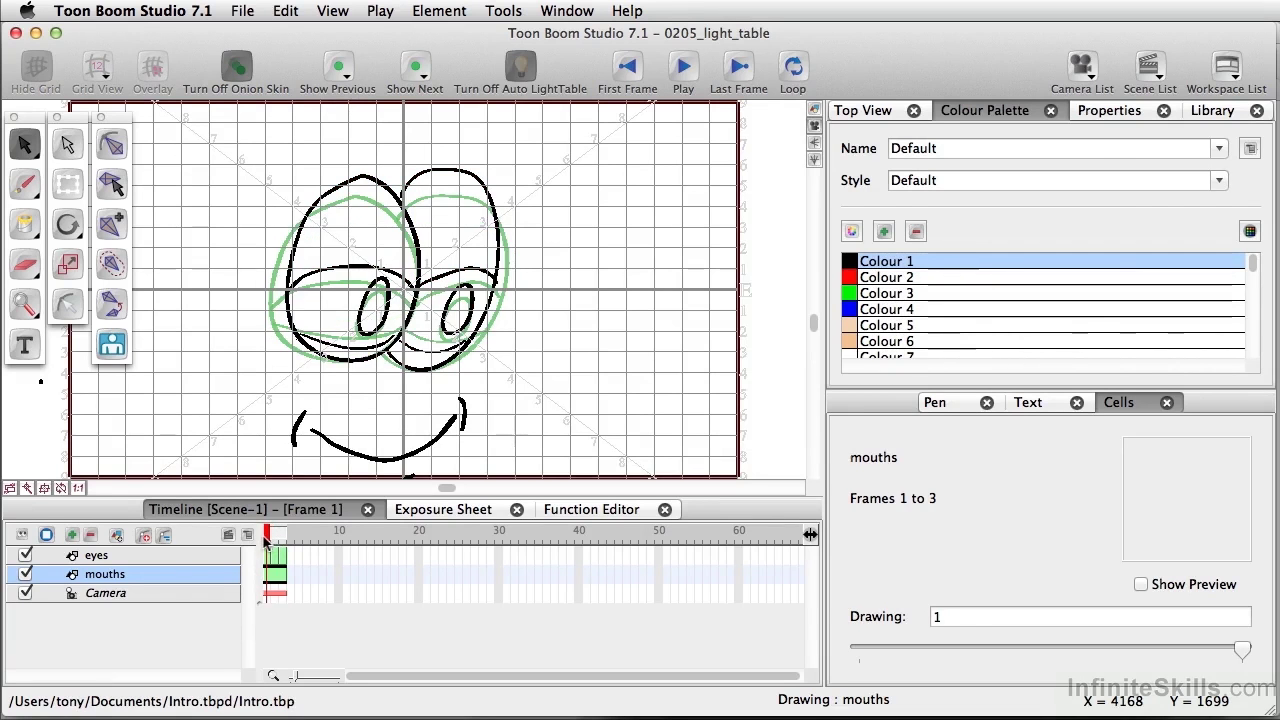